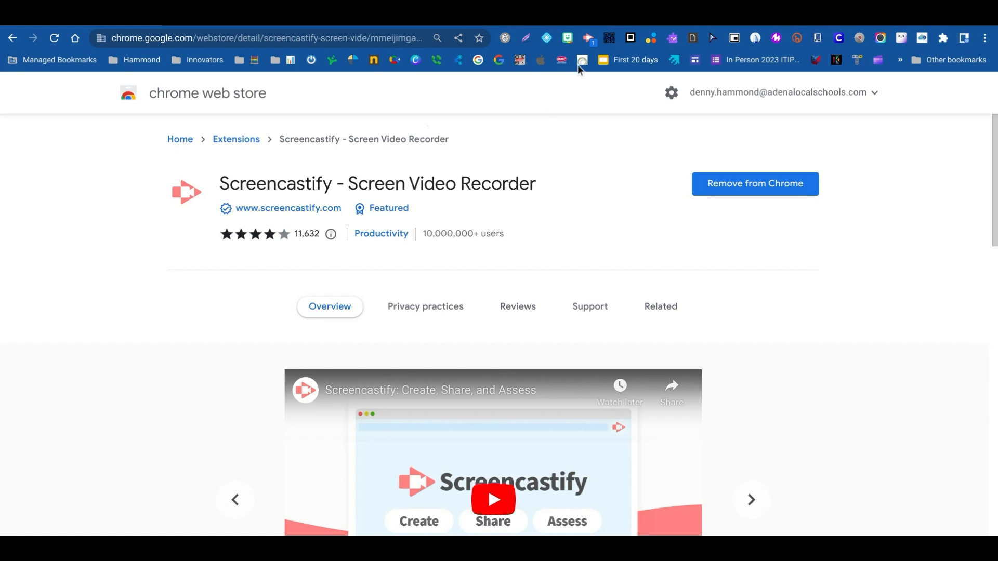
- Open the Screencastify recorder and examine its additional recording options, including Countdown, Show Drawing Tools and System Audio
left_click(587, 40)
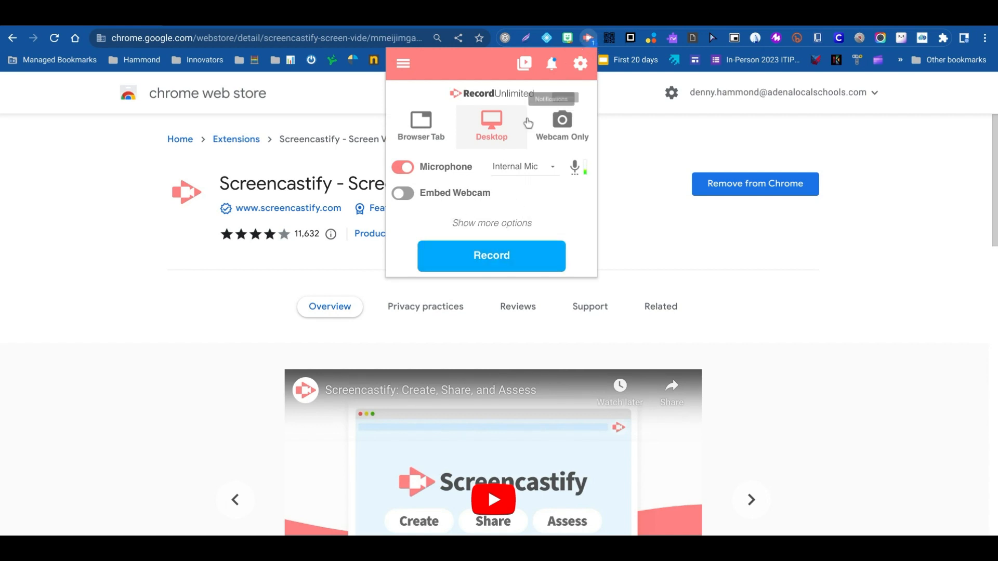
left_click(491, 223)
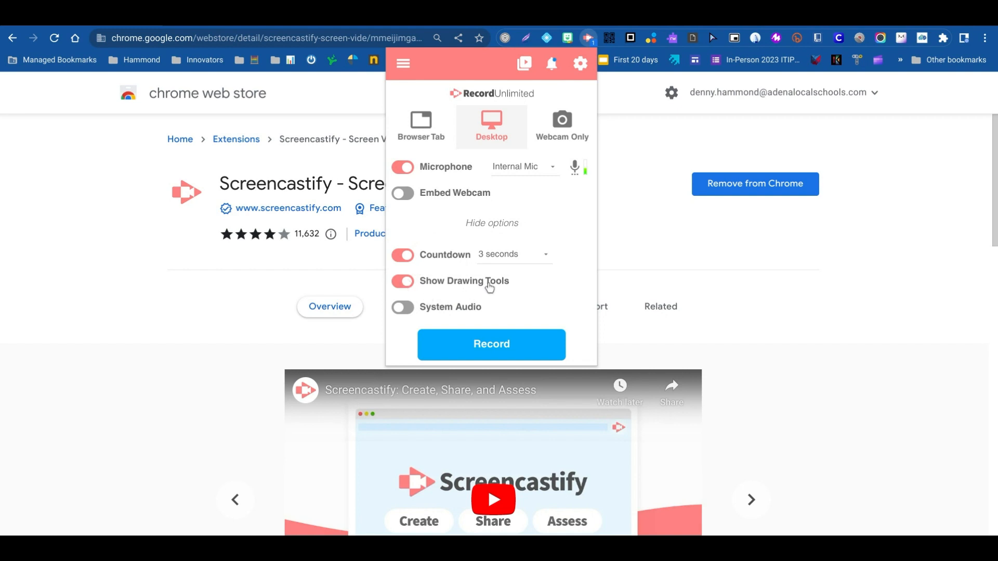
left_click(437, 285)
- Open the "Custom Cursor Extension" recording from My Videos in Screencastify and pause its playback
left_click(587, 40)
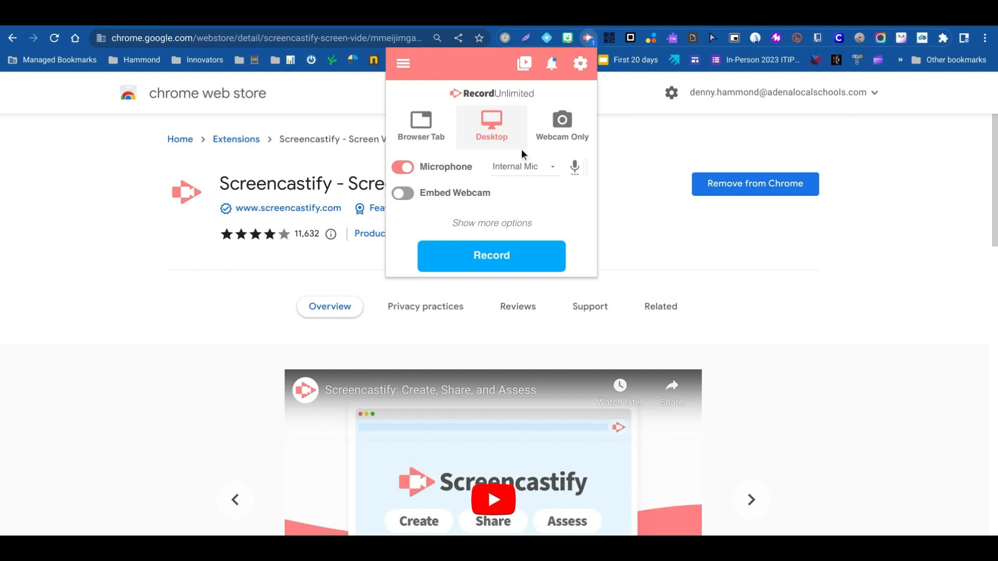
left_click(403, 65)
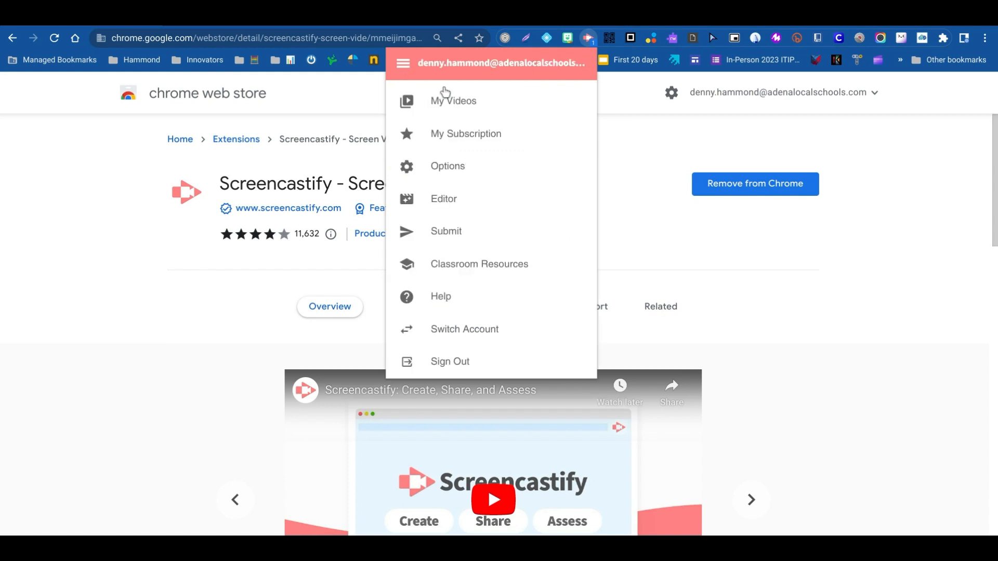
left_click(455, 103)
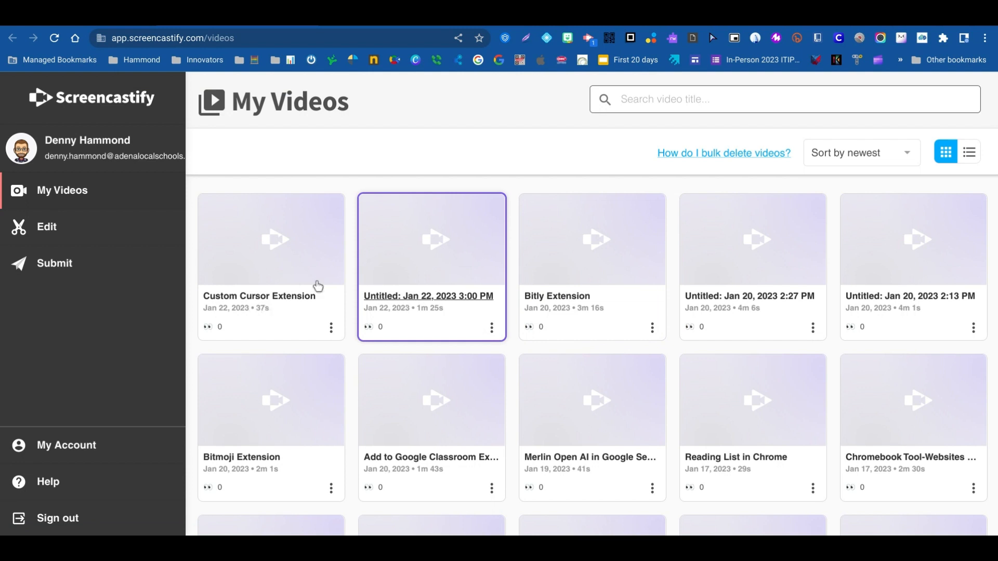
left_click(254, 300)
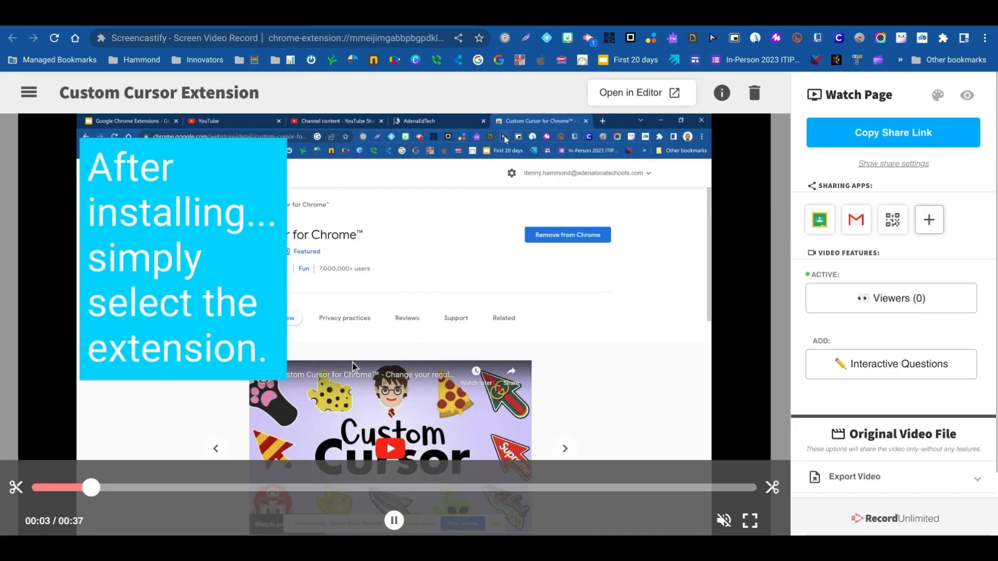
left_click(398, 523)
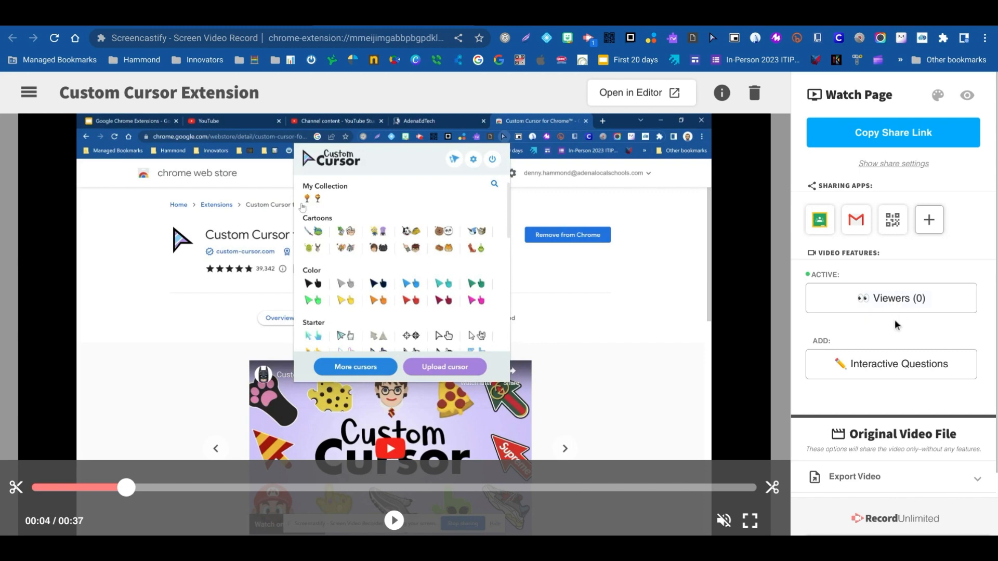
- Check the viewer list of the "Custom Cursor Extension" video and close it
left_click(892, 304)
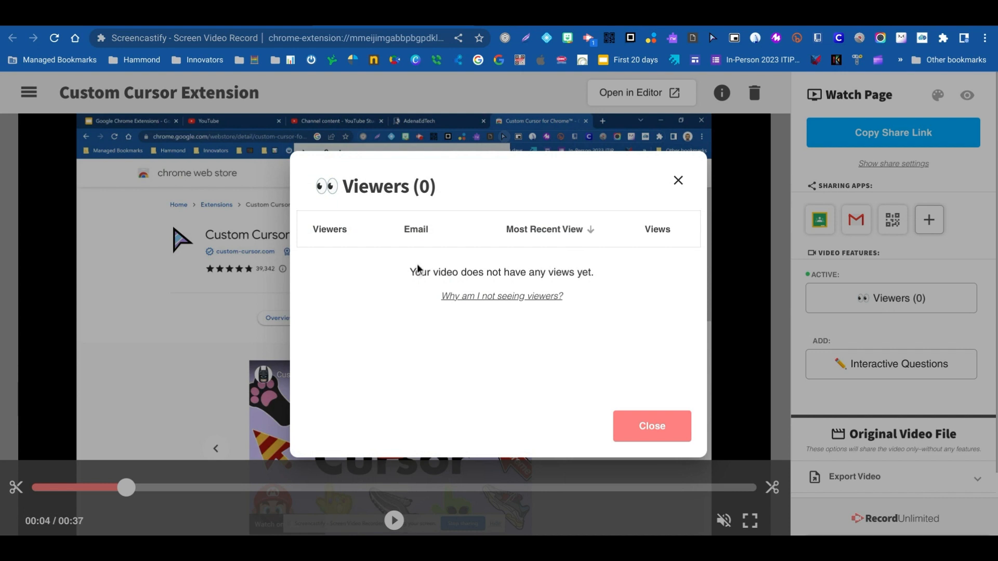
left_click(678, 183)
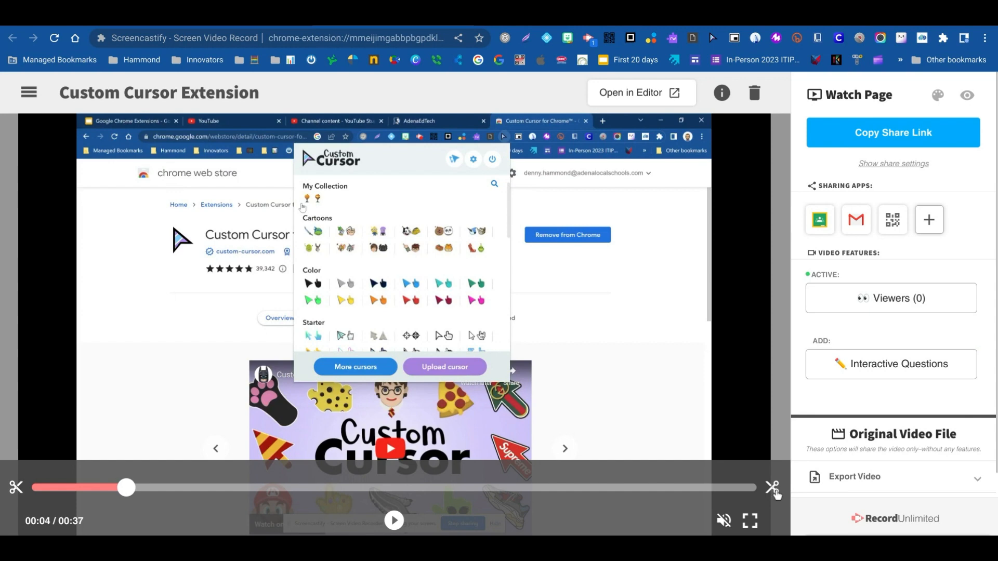
- Open the "Custom Cursor Extension" video in the editor and cut the clip at 00:16
left_click(638, 98)
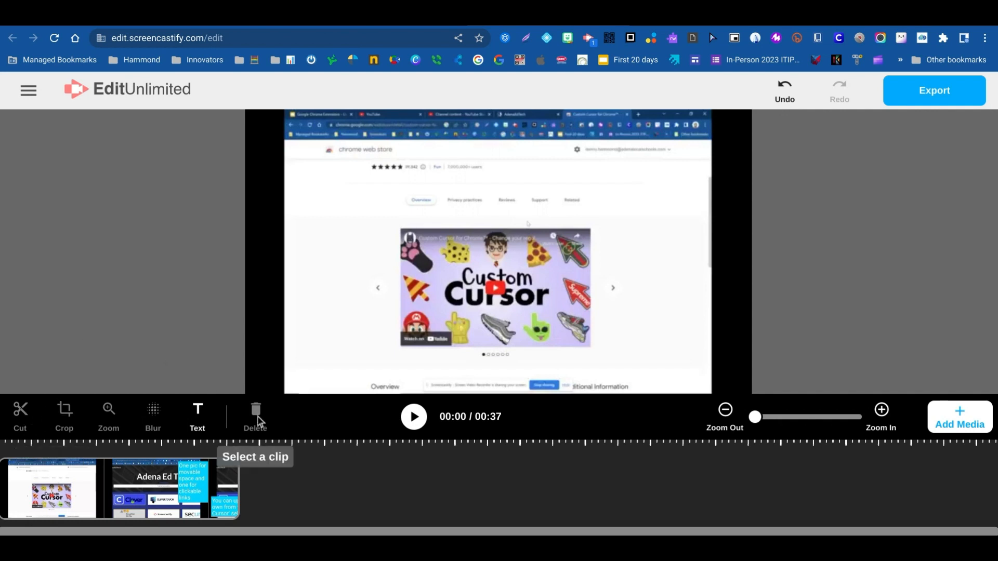
left_click(66, 514)
left_click(109, 491)
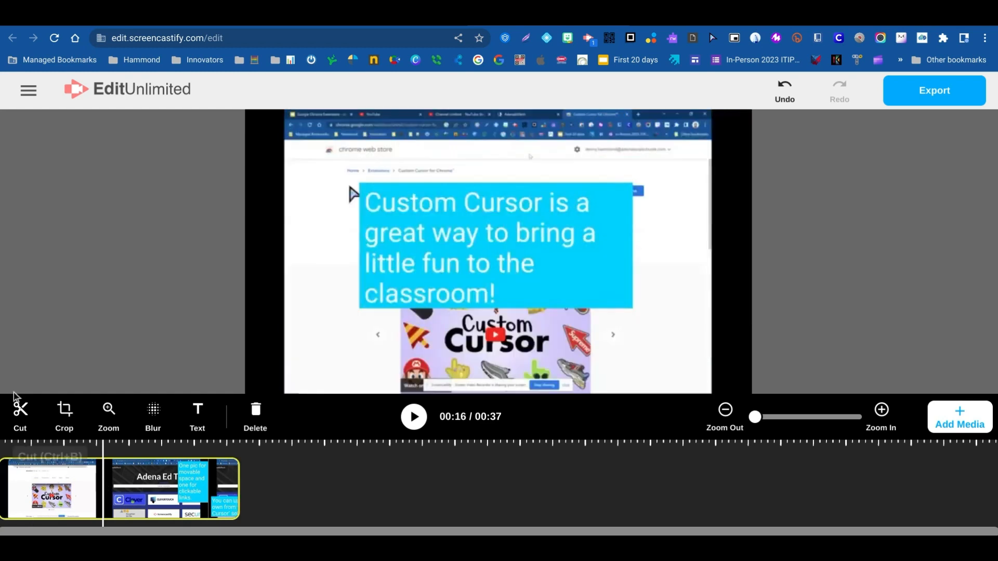
left_click(26, 415)
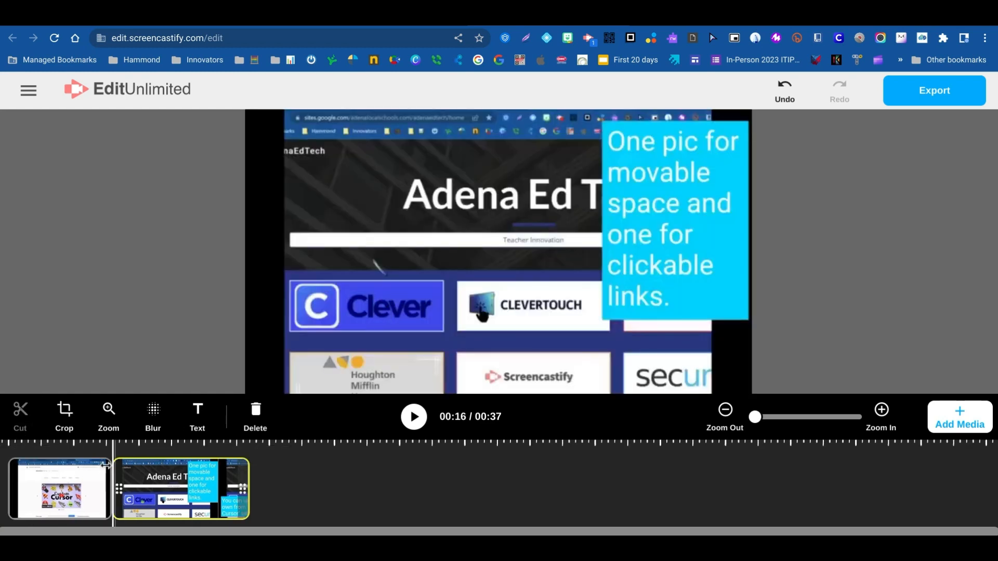
- Delete the segment before the cut, and undo both the deletion and the cut
left_click(65, 517)
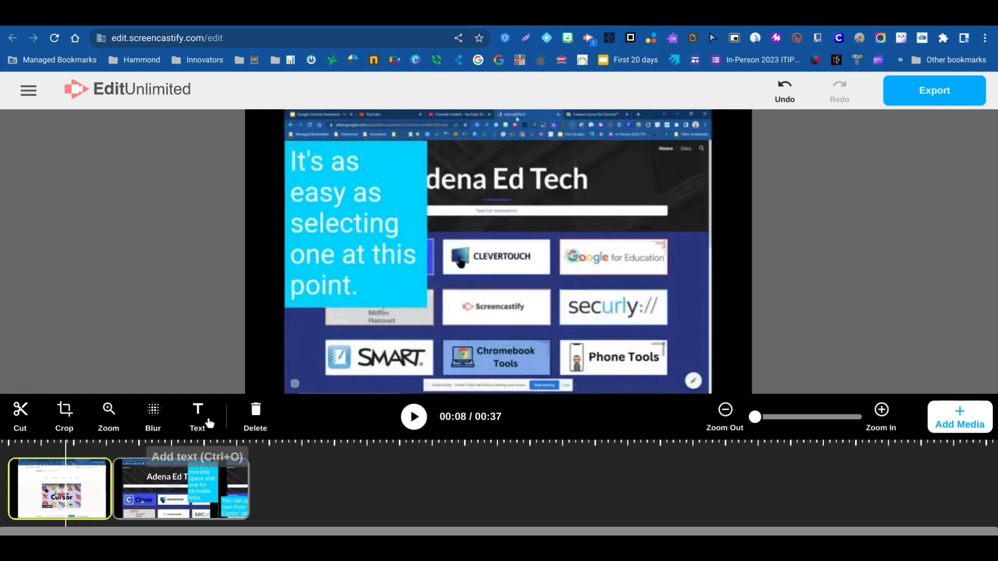
left_click(257, 416)
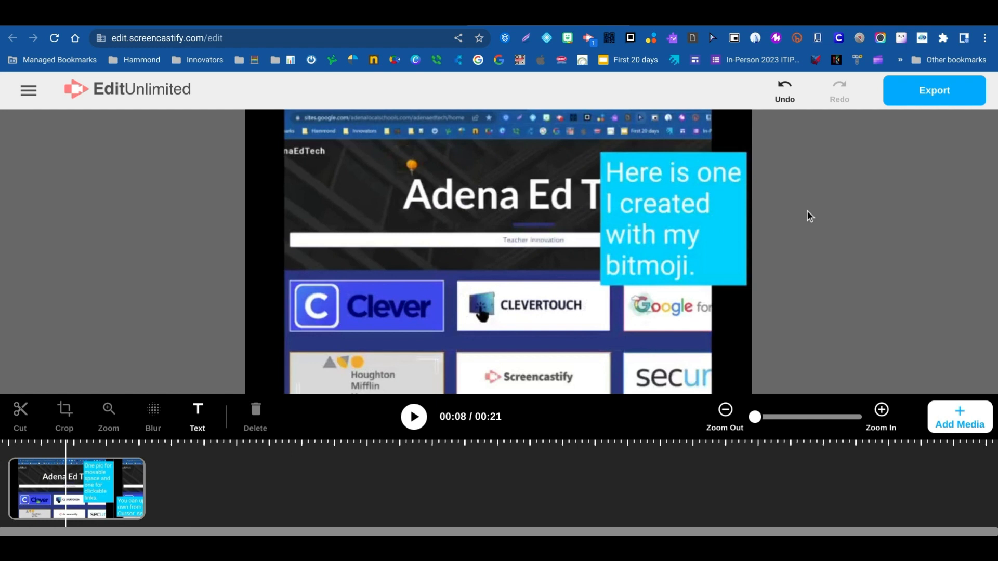
left_click(785, 99)
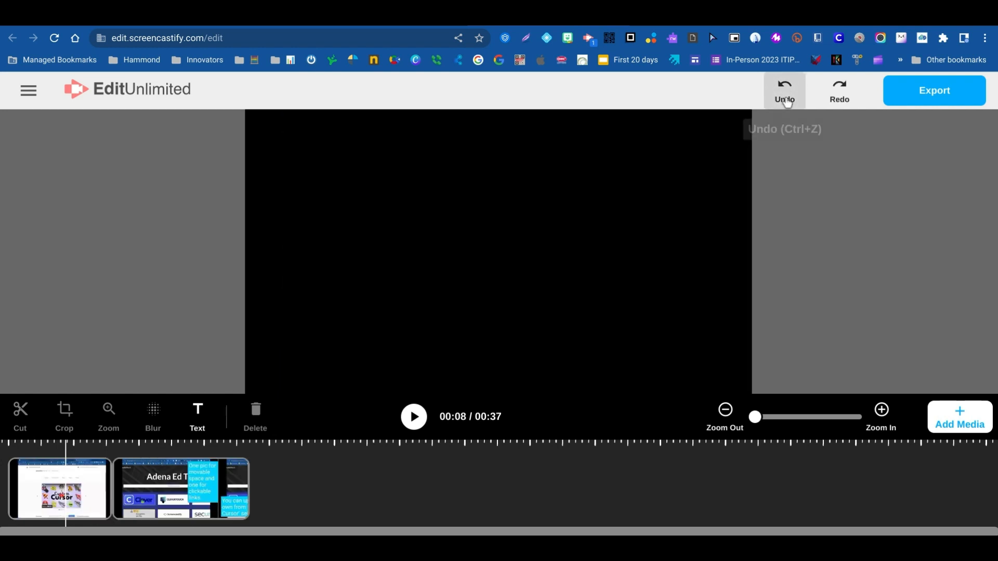
left_click(787, 101)
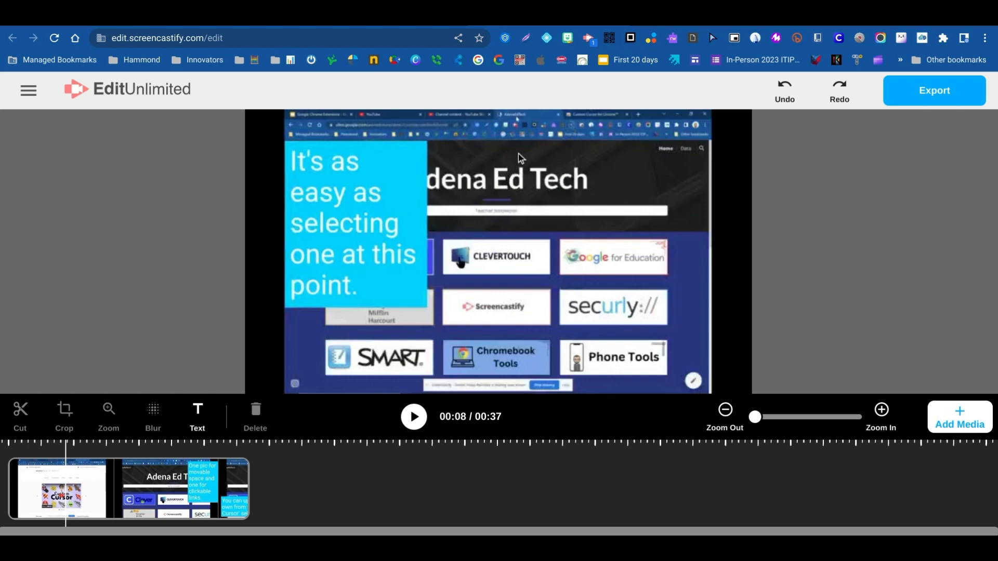
- Crop the clip to remove the browser bar above the page, extending the crop area to the recording's lower-right corner
left_click(55, 488)
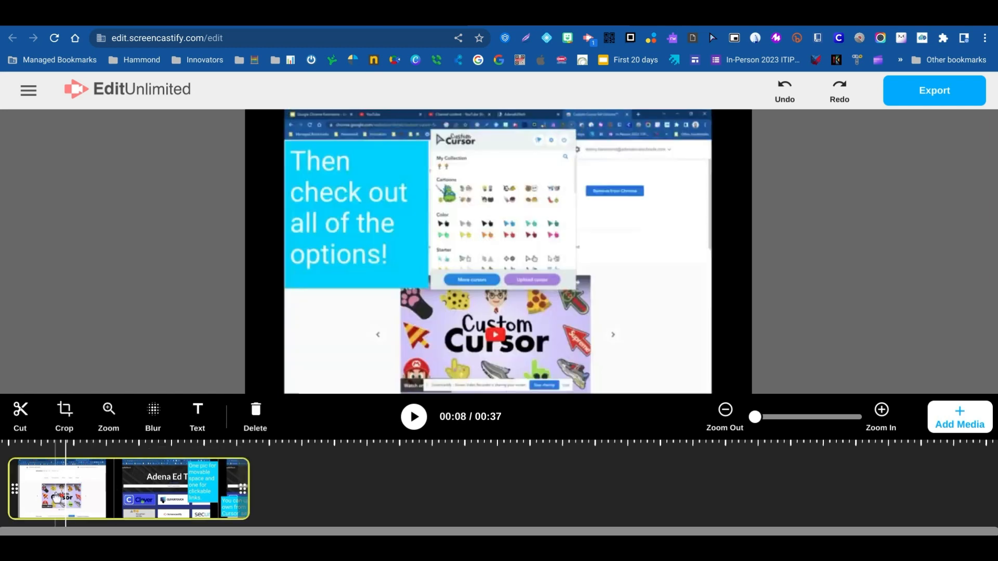
left_click(69, 414)
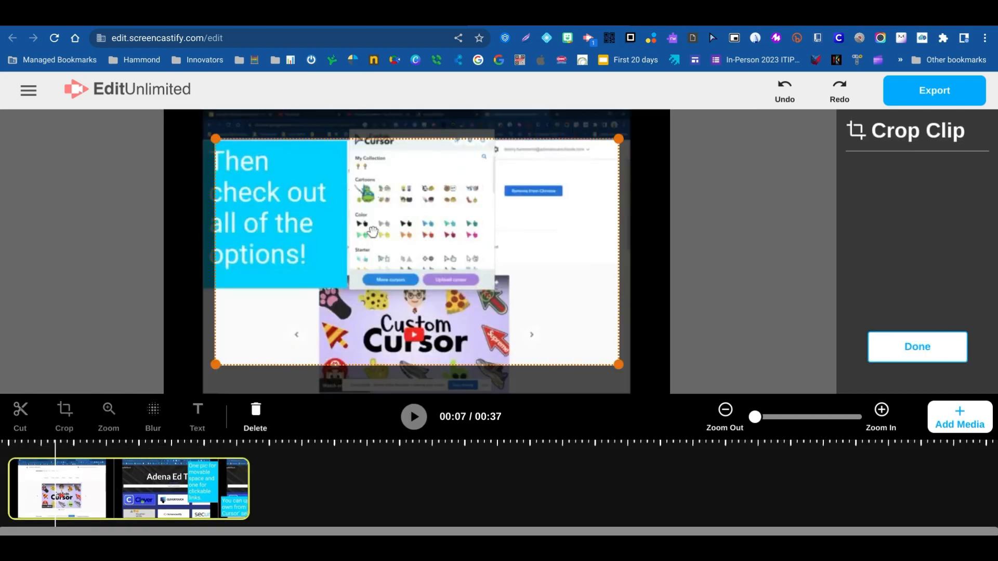
mouse_move(372, 244)
left_mouse_down()
mouse_move(385, 245)
mouse_move(372, 245)
left_mouse_up()
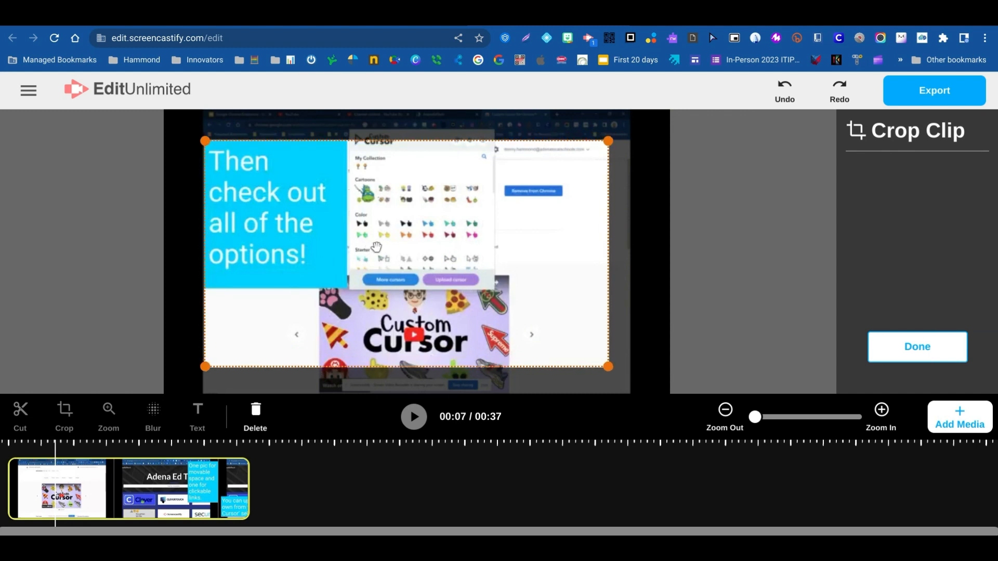
left_click_drag(606, 368, 628, 391)
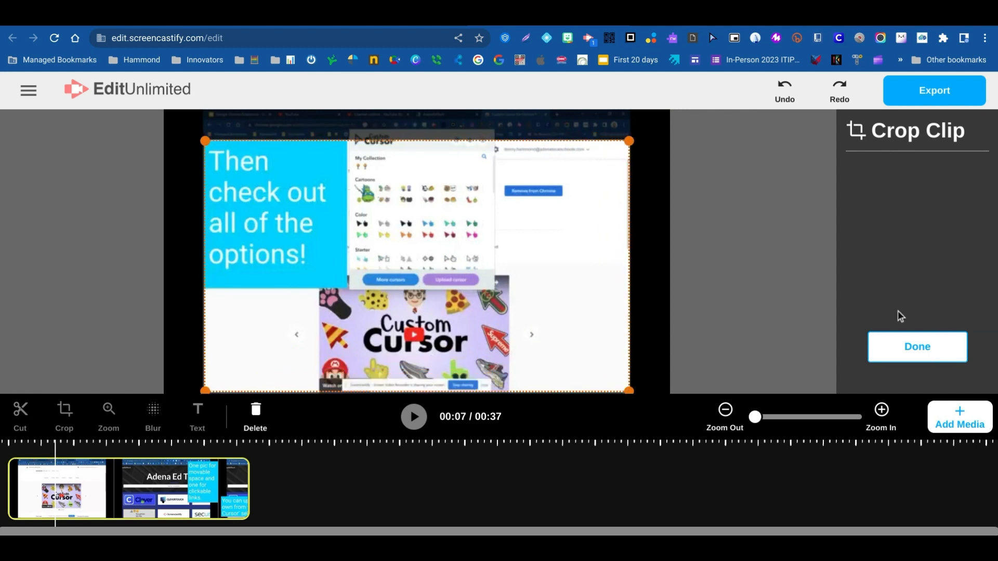
left_click(923, 354)
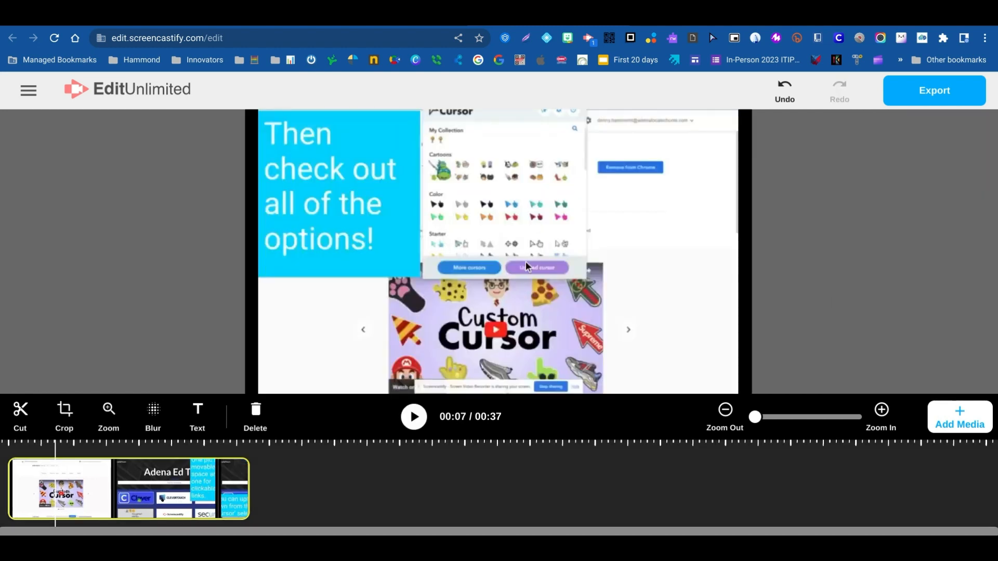
- Check the cropped clip at several timeline points, ending at 00:16, and undo the crop
left_click(110, 481)
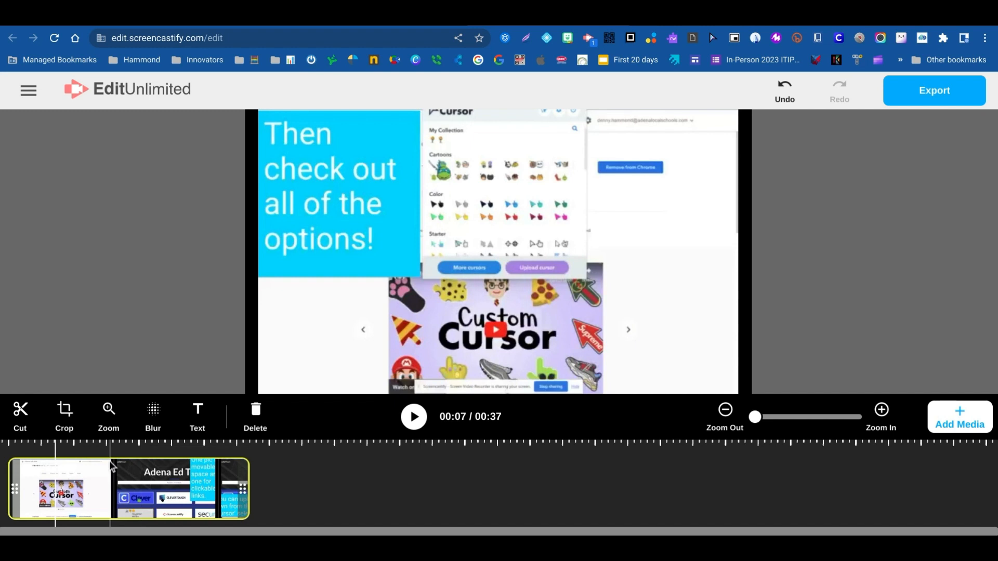
left_click(184, 487)
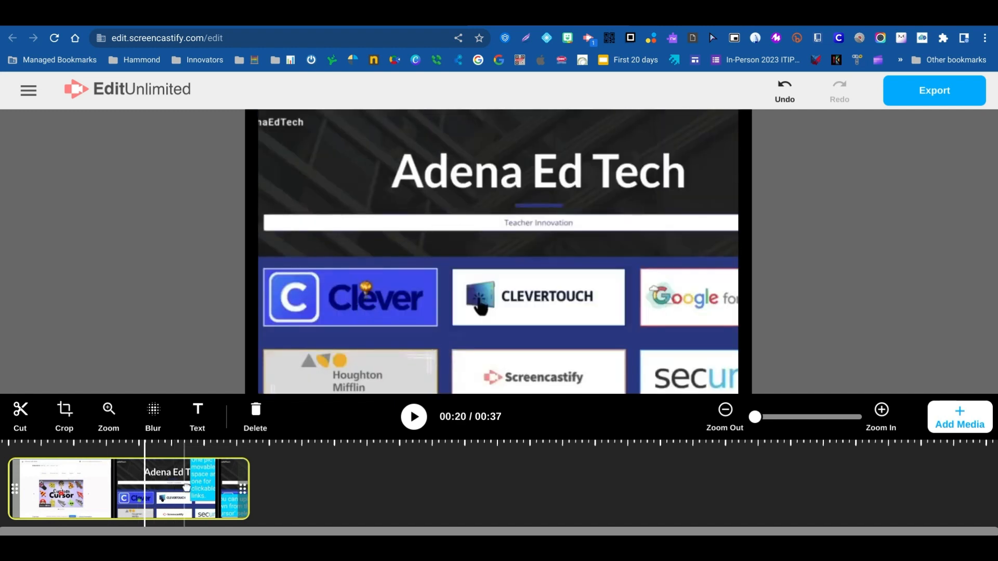
left_click(117, 487)
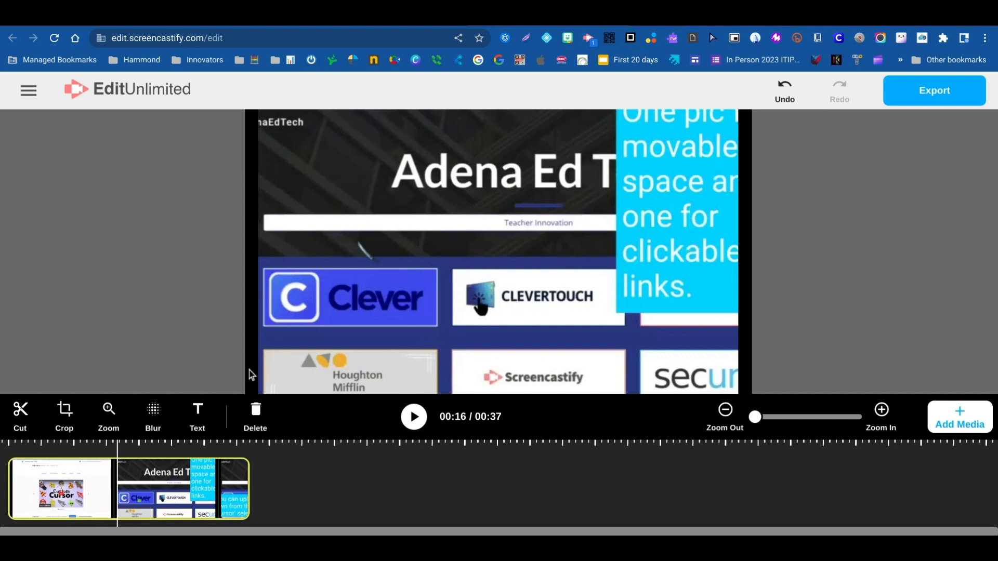
left_click(784, 89)
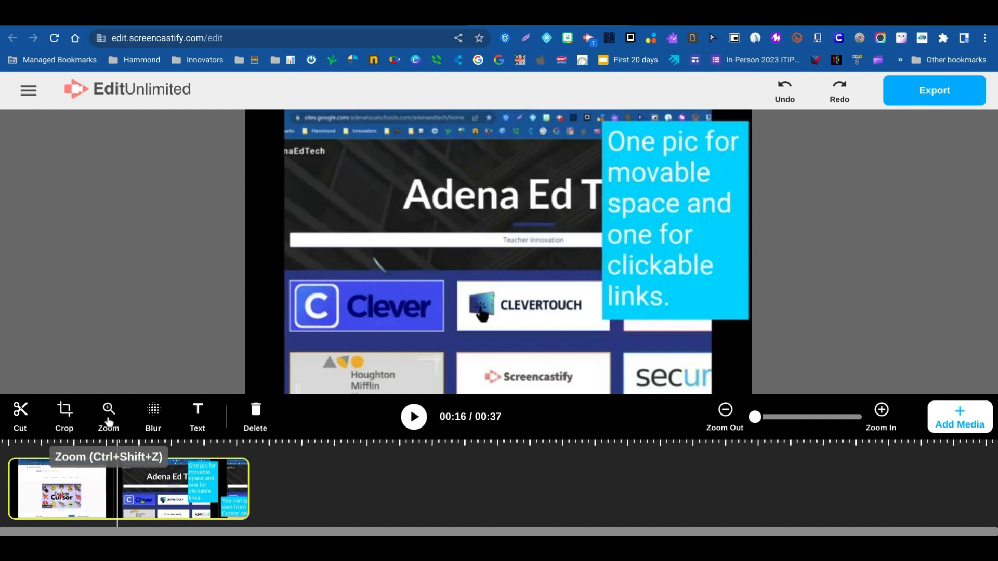
- Add a zoom effect at 00:16 framing the area around the Clever tile, and undo it
left_click(109, 416)
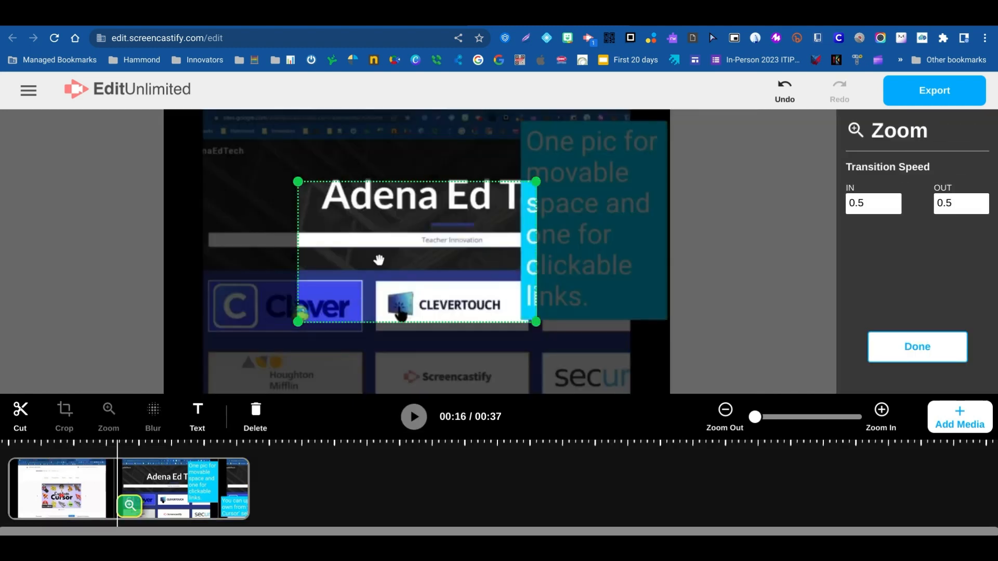
left_click_drag(379, 260, 282, 297)
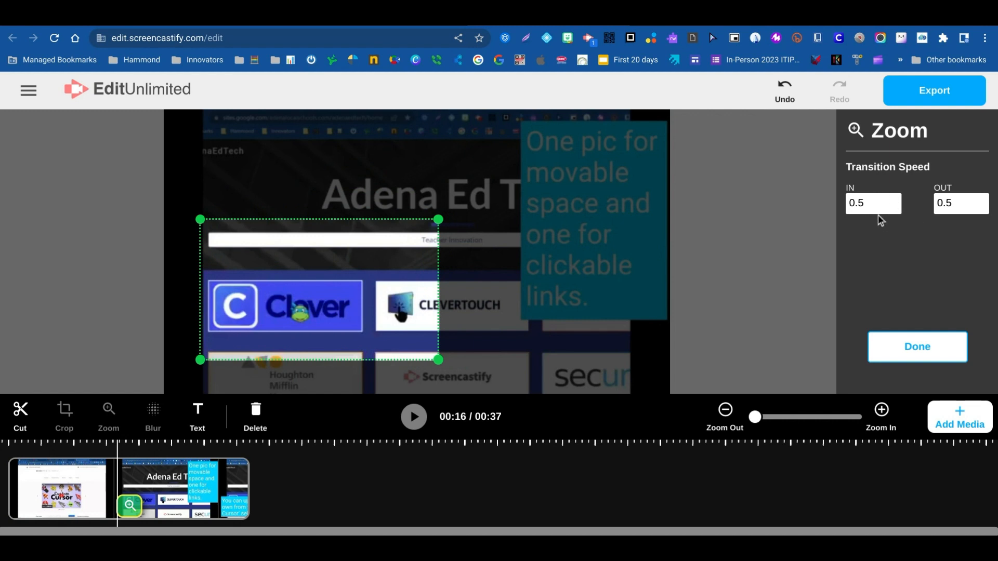
left_click(915, 348)
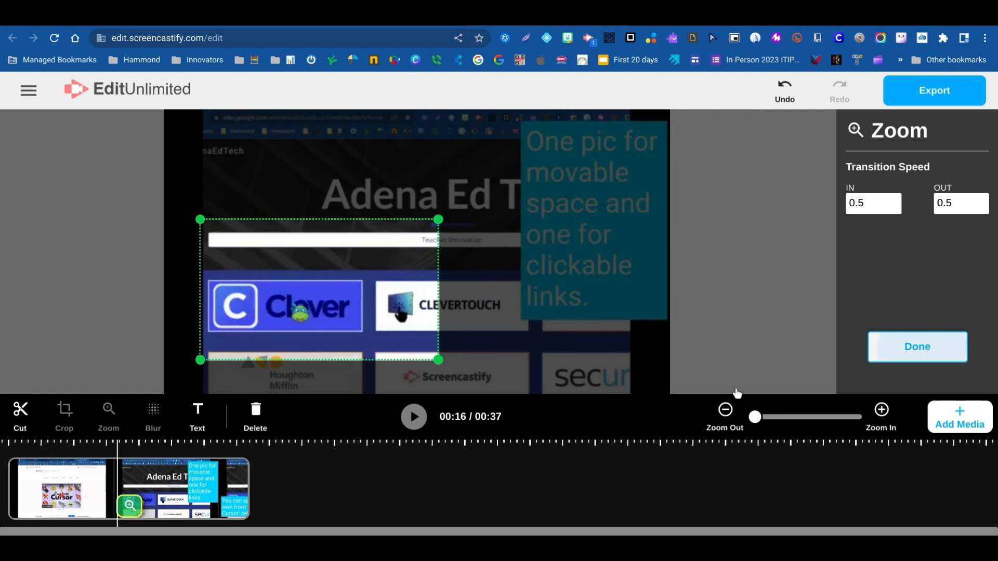
left_click(785, 97)
left_click(785, 96)
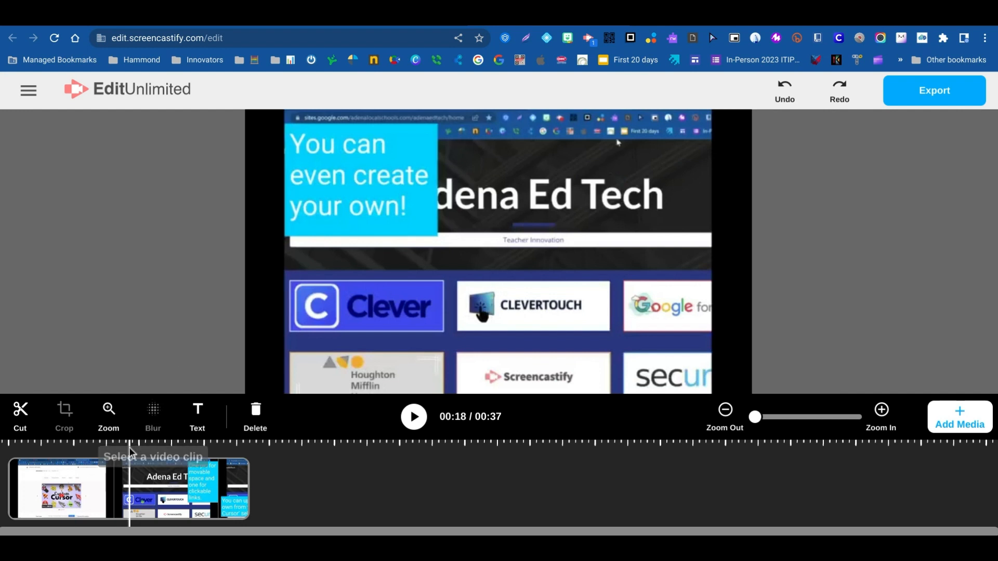
- Add a blur to the clip at 00:20 and move its area over the CLEVERTOUCH tile
left_click(144, 470)
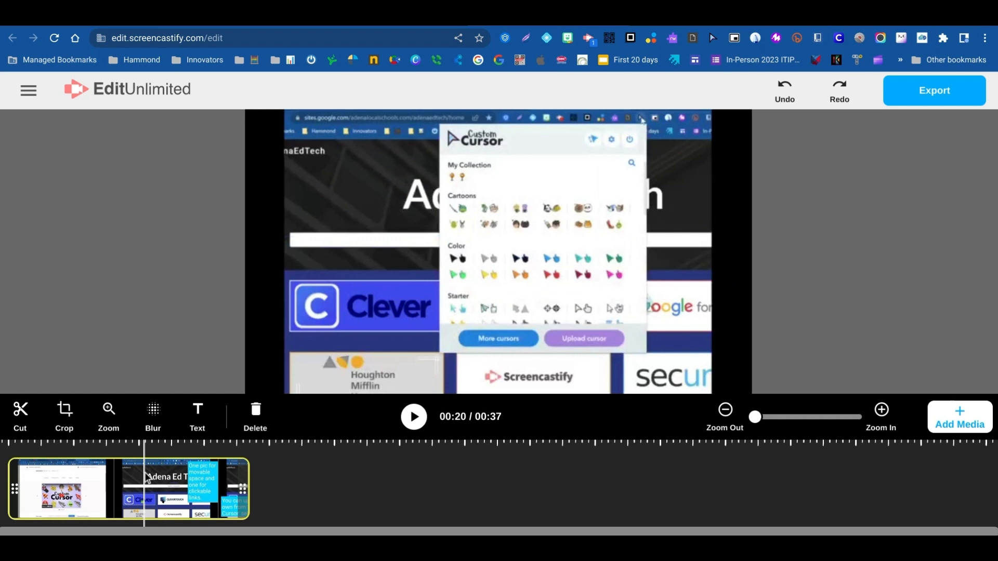
left_click(154, 416)
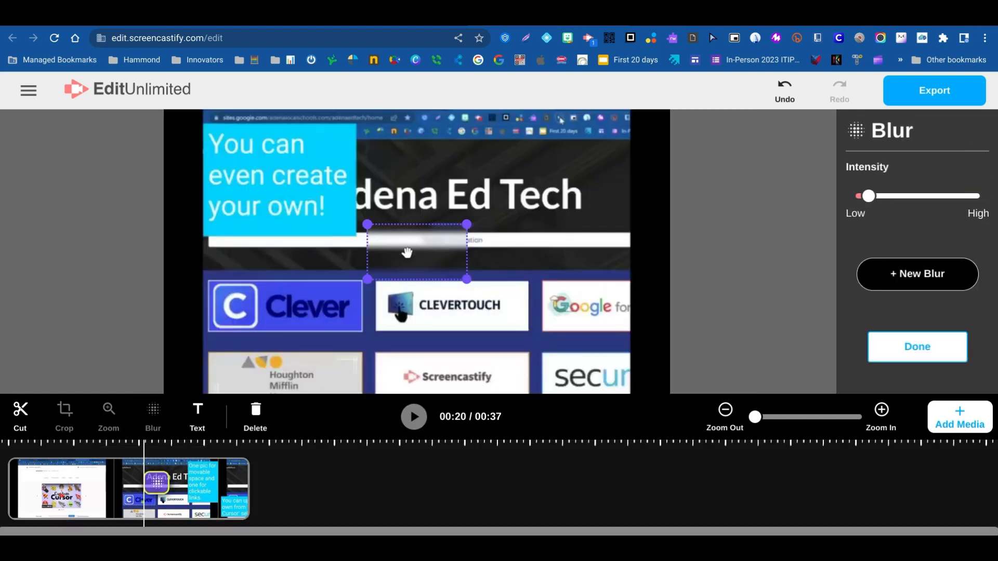
left_click_drag(407, 253, 448, 307)
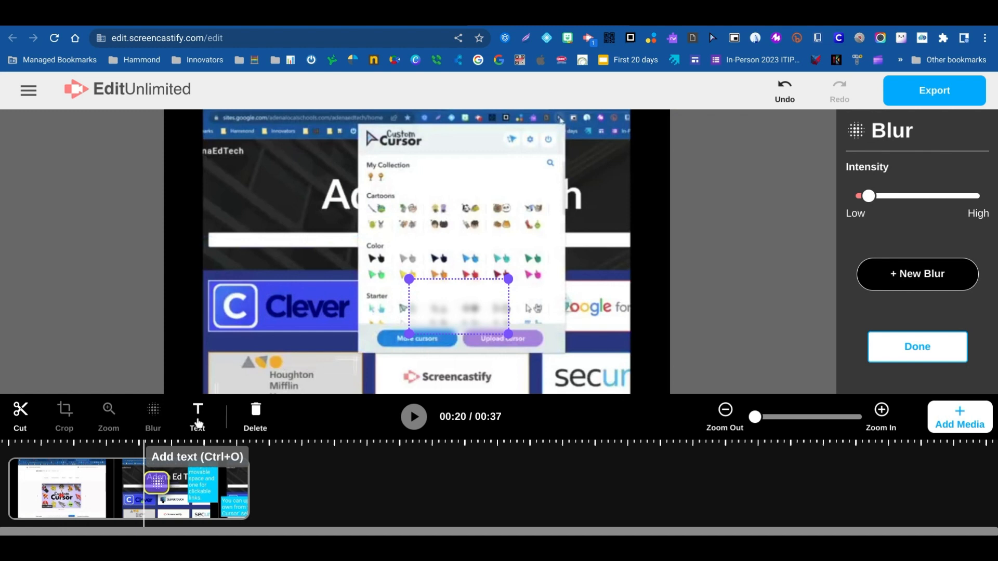
- Add a text box to the clip at 00:20, place it over the word Tech in the page heading, and give it a light-blue fill
left_click(198, 418)
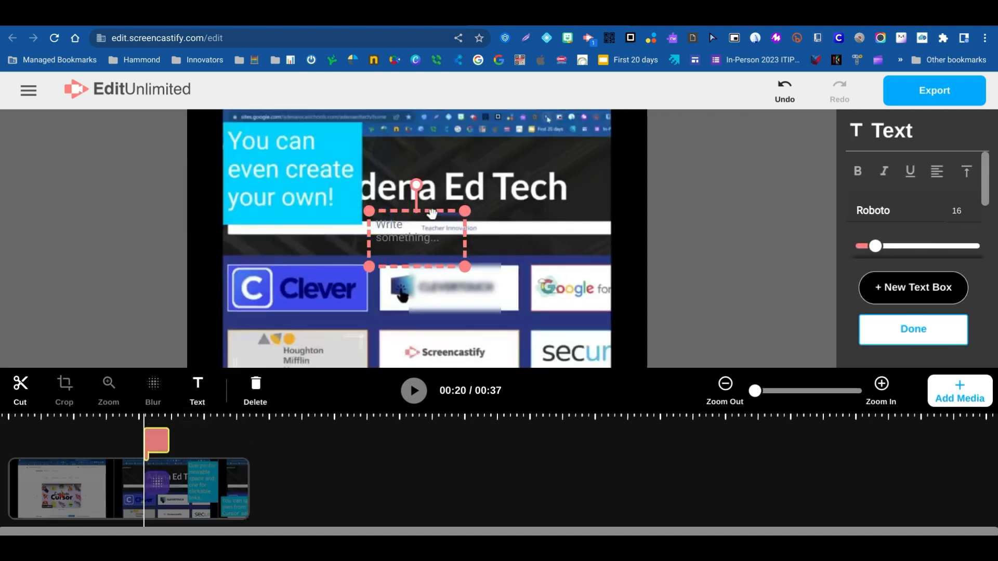
left_click_drag(431, 213, 549, 178)
scroll(984, 190, "down", 1)
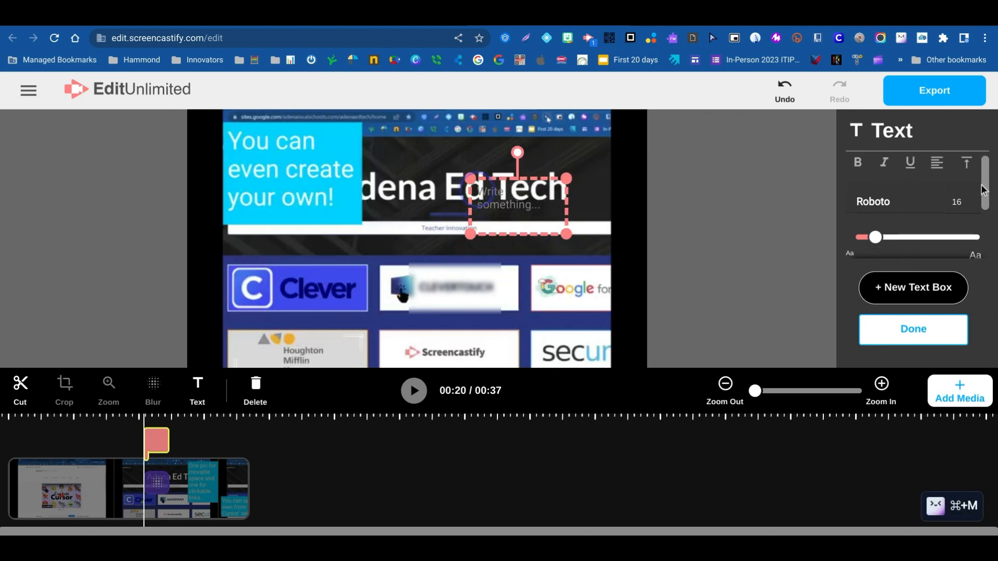
left_click_drag(984, 190, 983, 236)
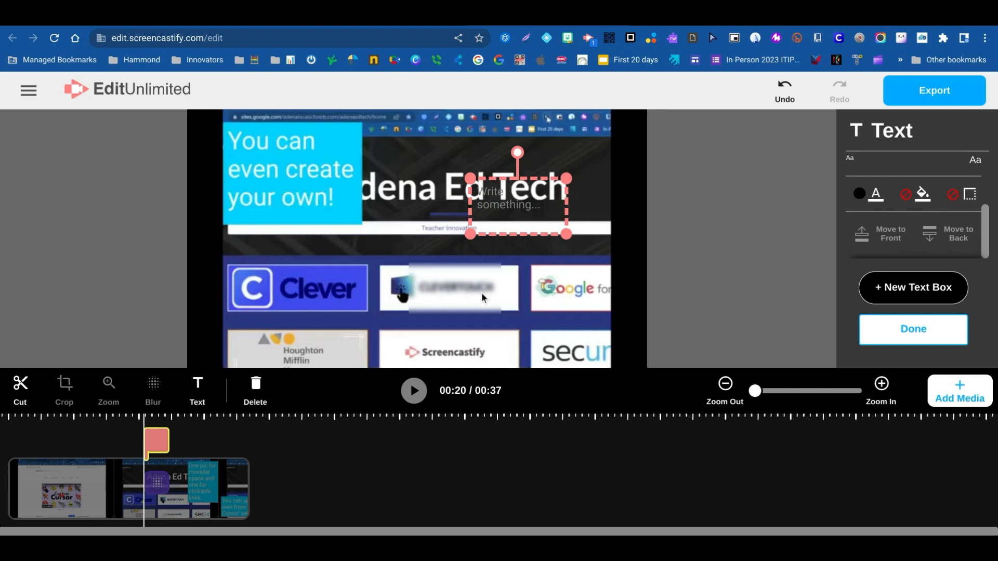
left_click(915, 203)
left_click(914, 219)
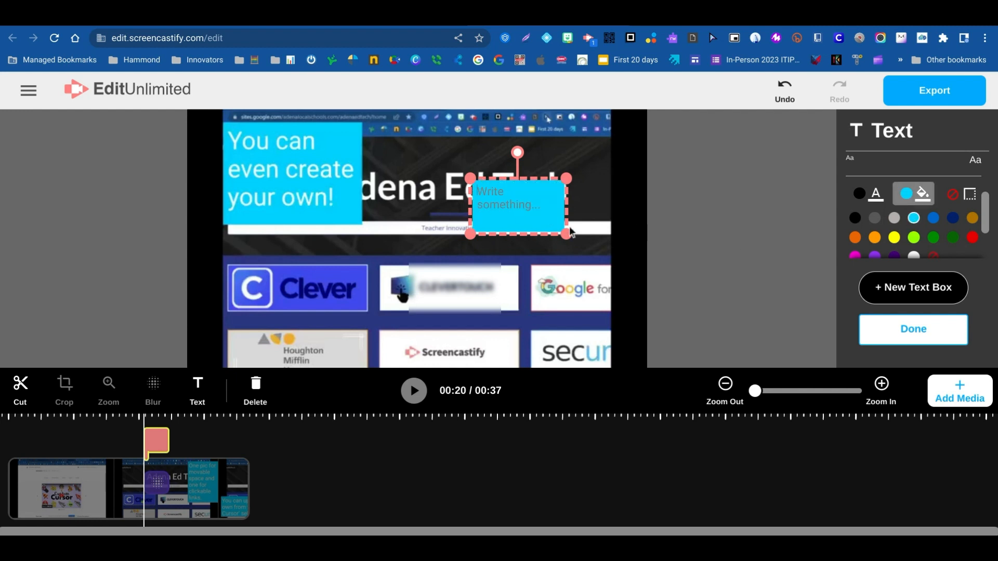
- Enter "Hi" in the blue text box, shrink the box to fit the word, and finish editing it
left_click(485, 191)
type("Hi")
left_click_drag(566, 234, 516, 206)
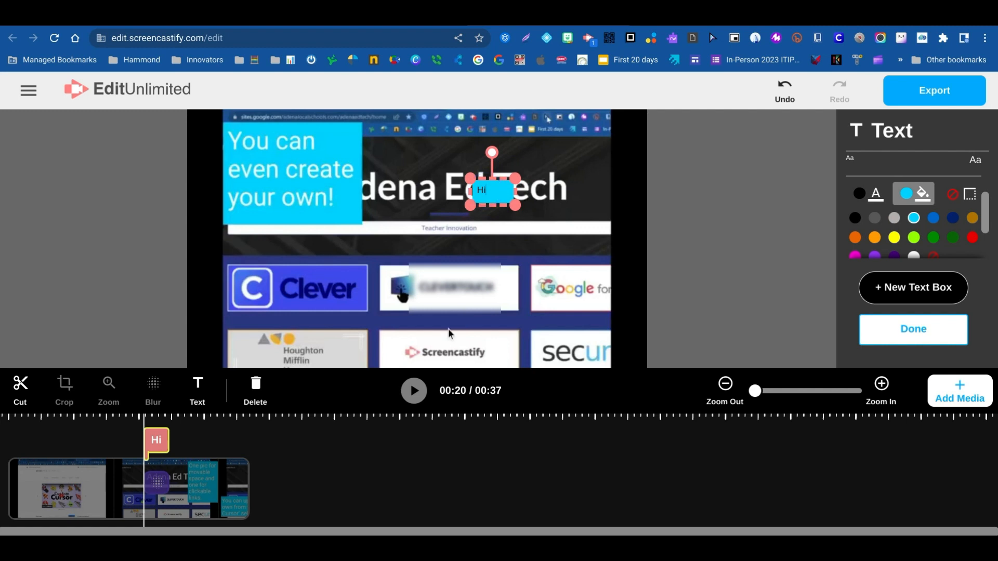
left_click(437, 487)
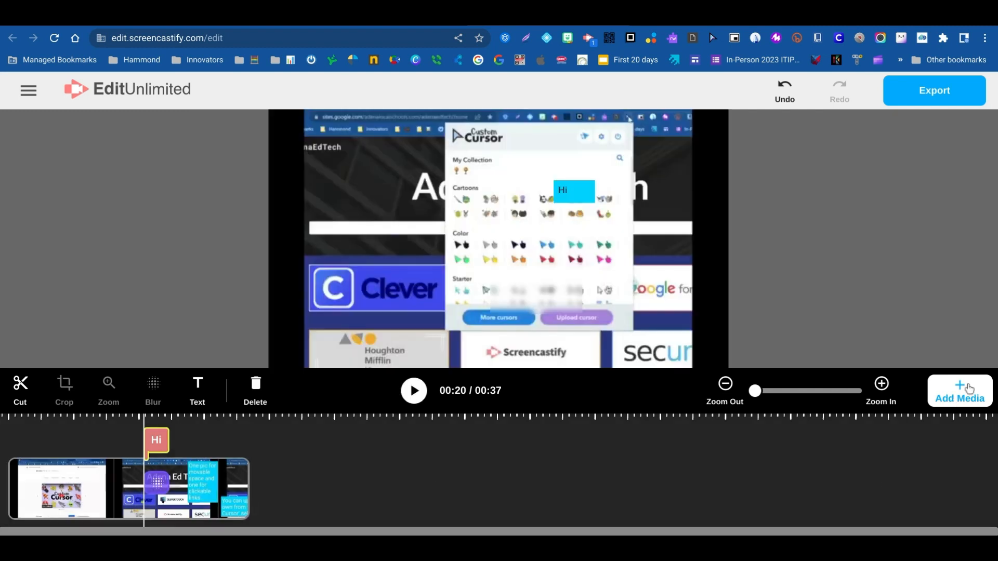
- Review the available sources for adding media and the project's export choices without picking any
left_click(969, 396)
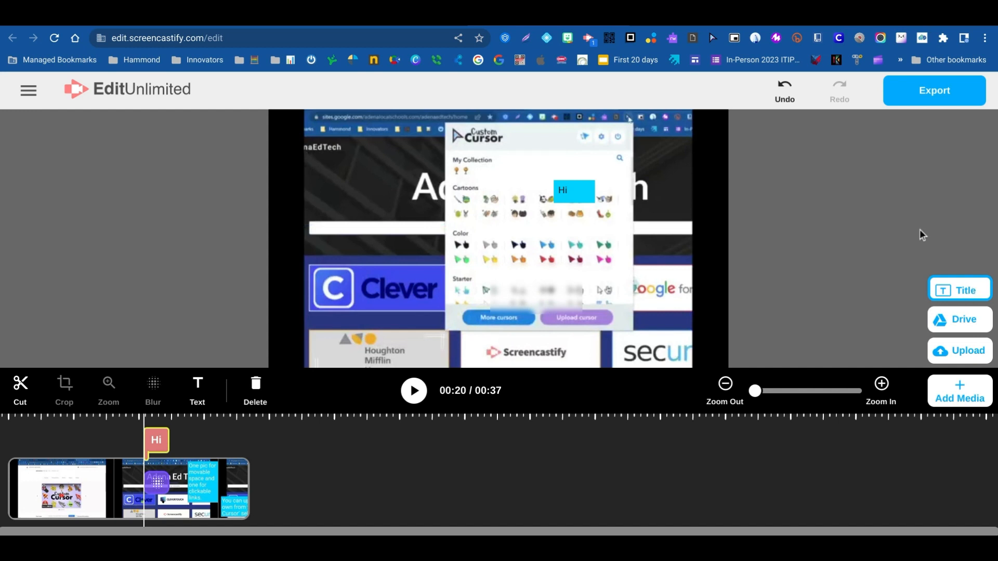
left_click(874, 270)
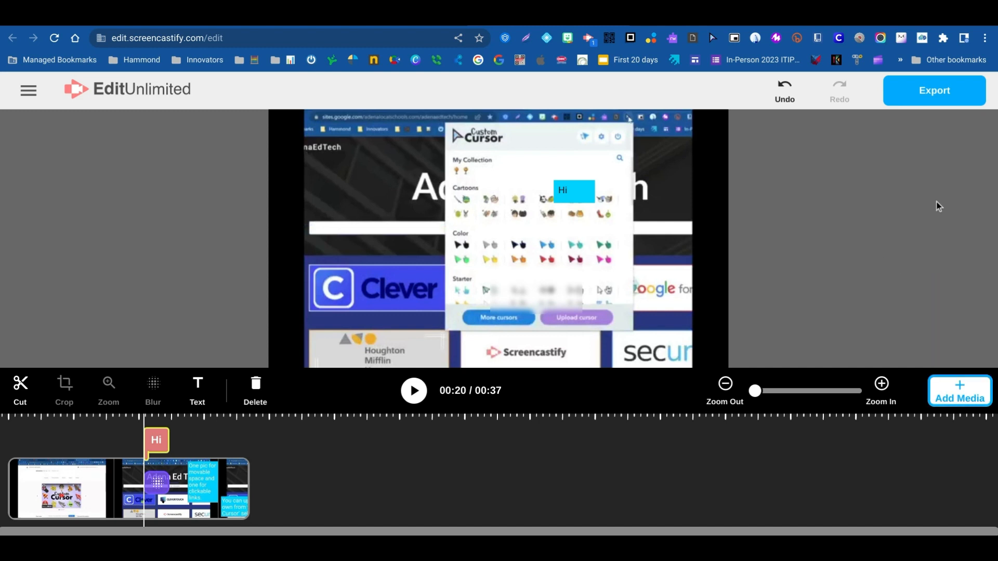
left_click(942, 101)
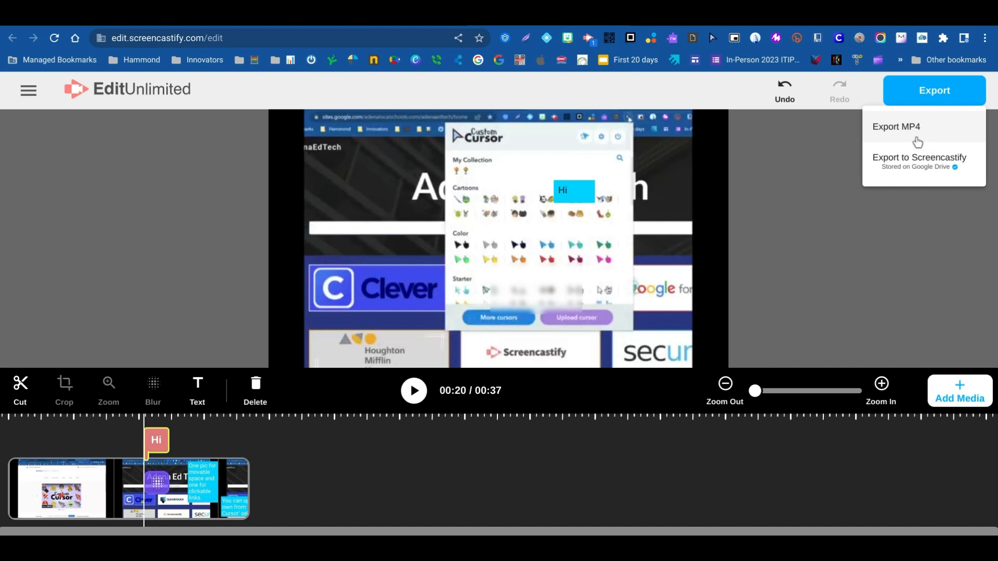
left_click(831, 248)
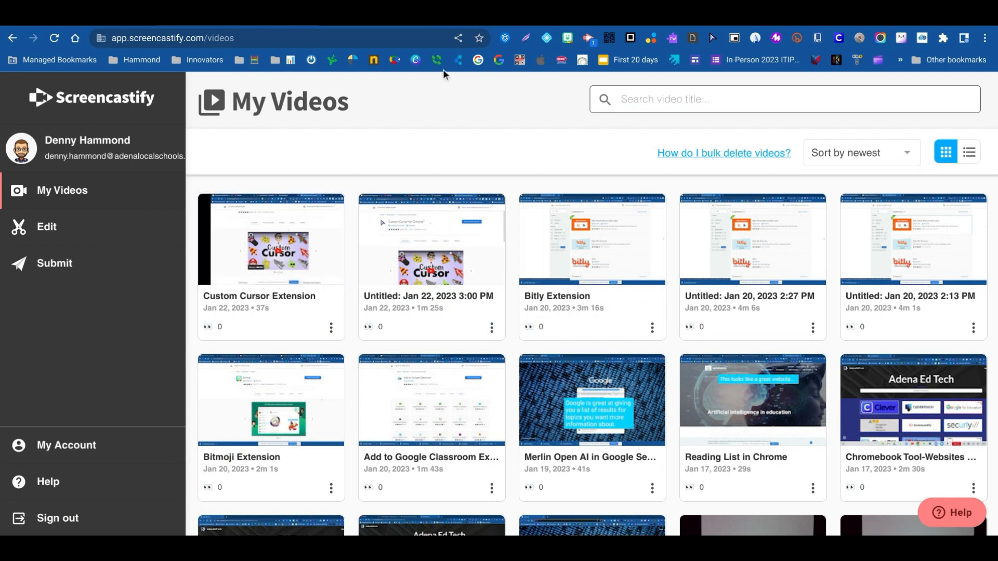
- Check the navigation entries offered by the Screencastify recorder extension, and close it again
left_click(589, 38)
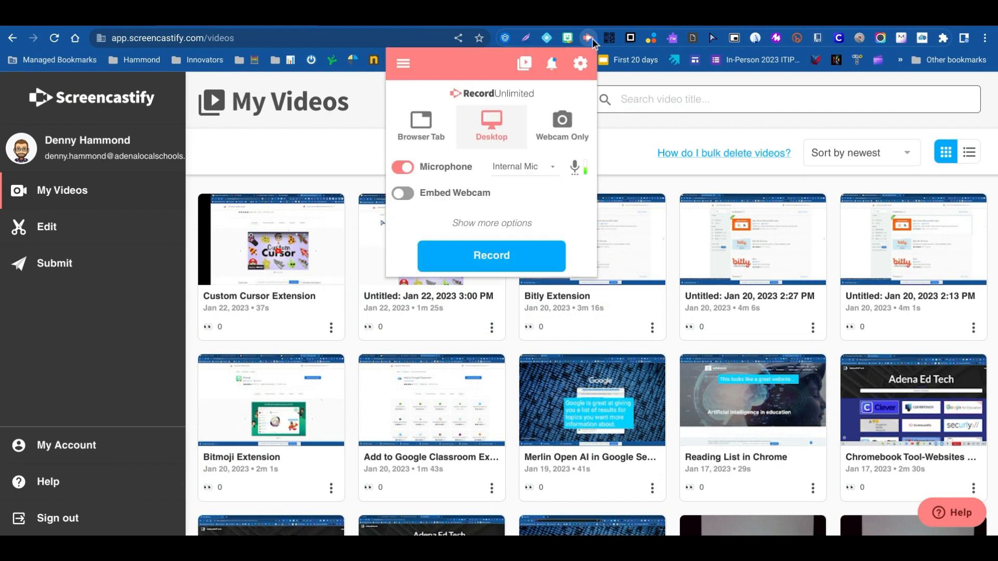
left_click(403, 66)
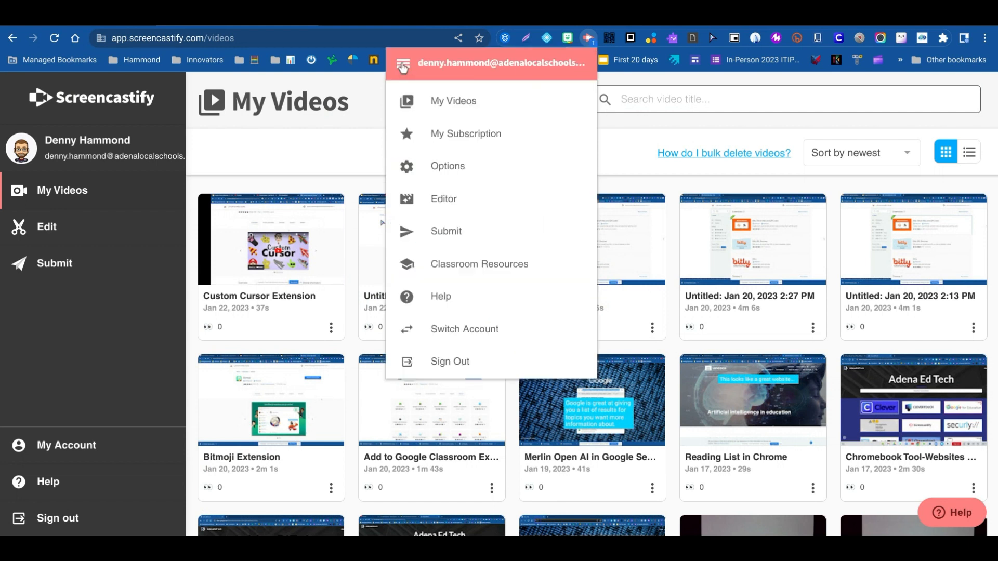
left_click(366, 105)
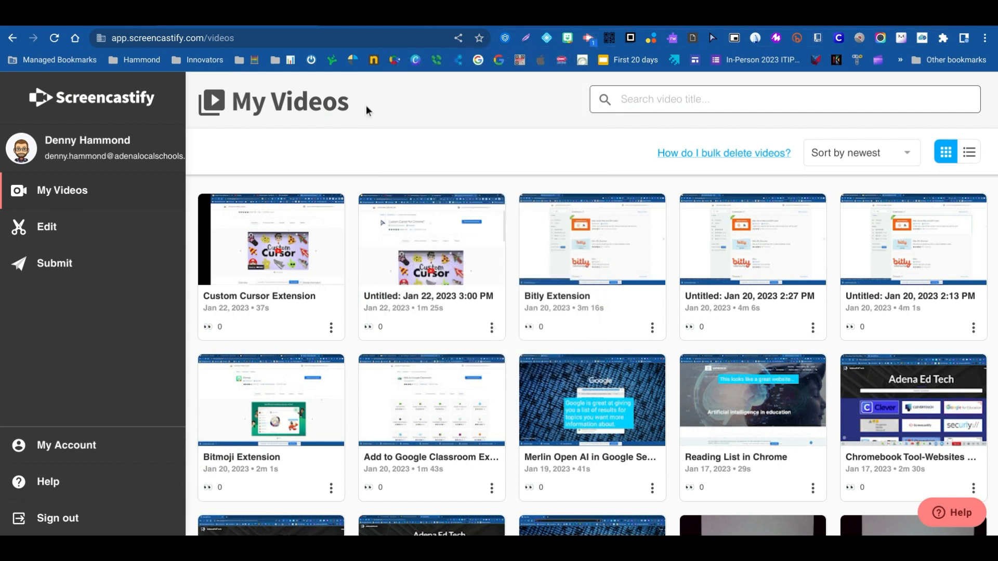
- Go to Screencastify's Submit page and open the submissions folder of the Screencastify Test topic
left_click(57, 265)
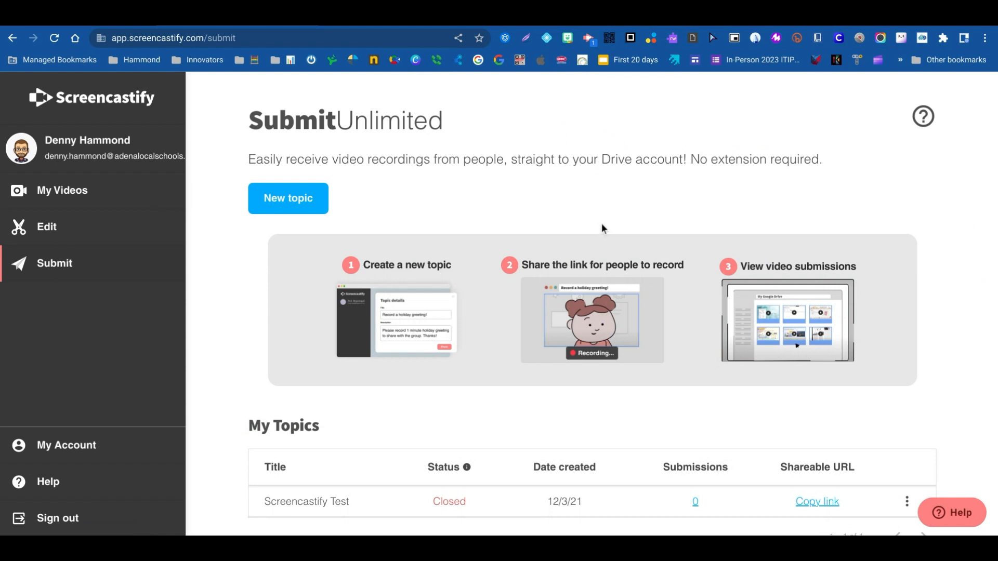
scroll(618, 355, "down", 1)
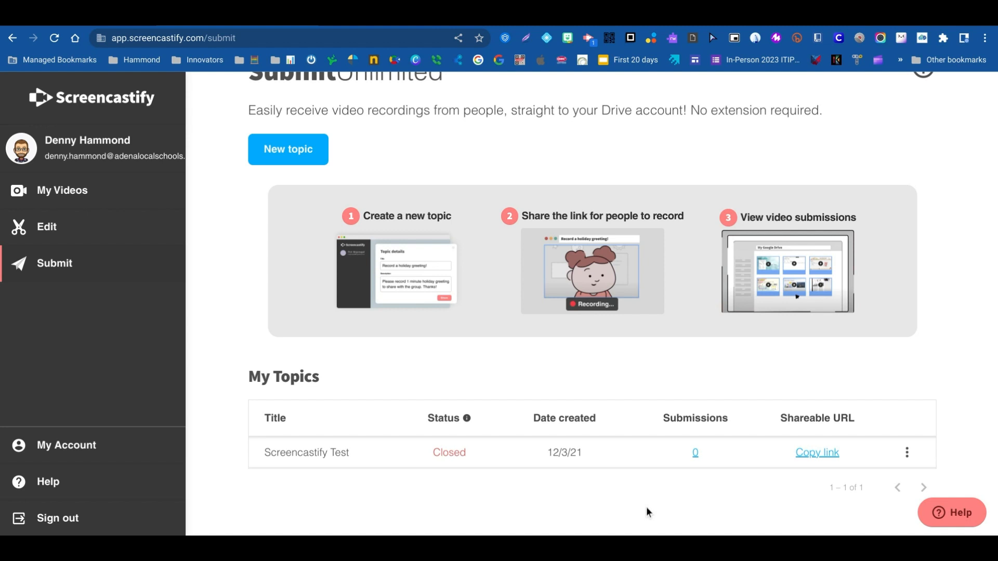
left_click(694, 453)
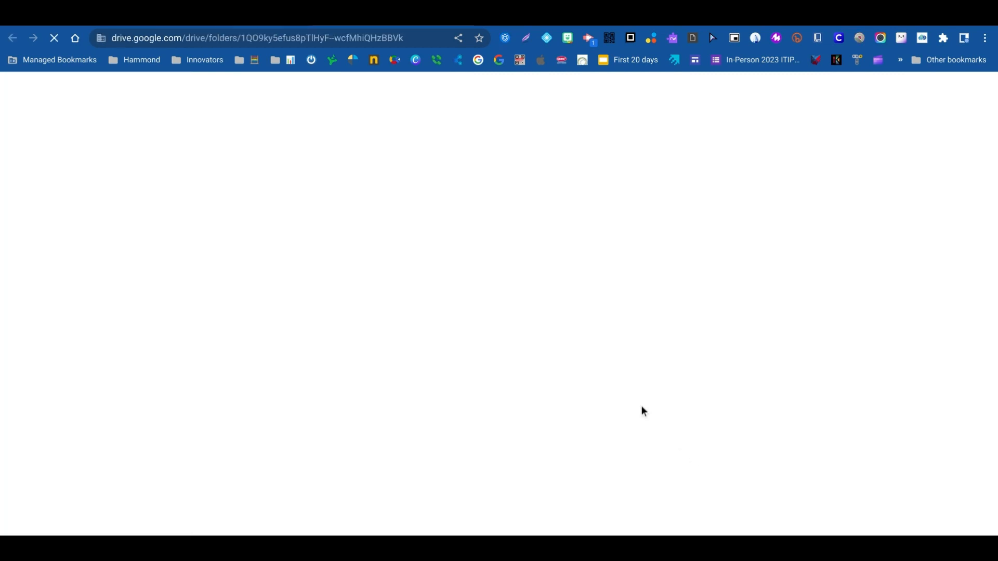